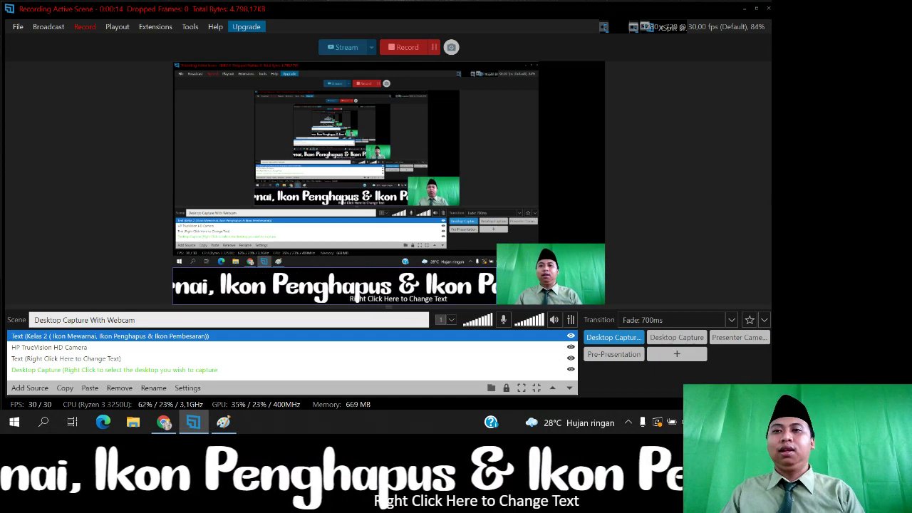
- Minimize the XSplit Broadcaster window and switch to the blank Paint canvas
click(756, 8)
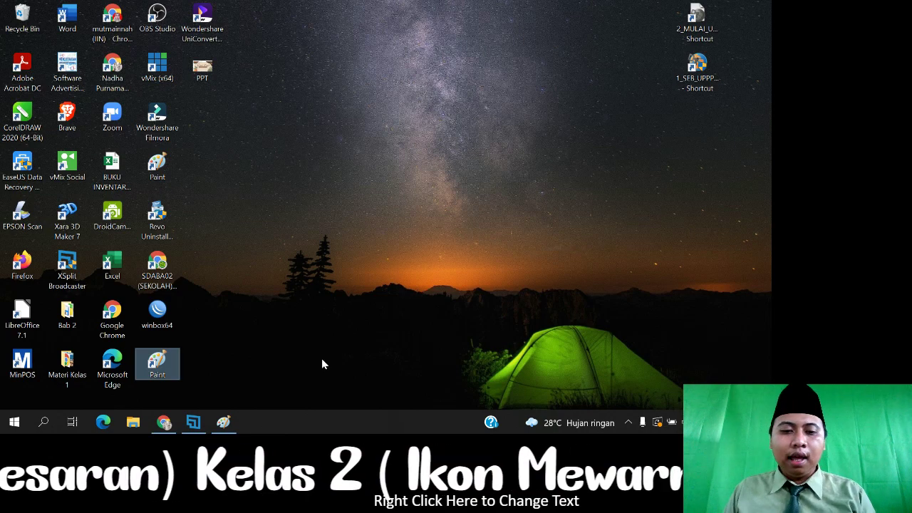
click(193, 422)
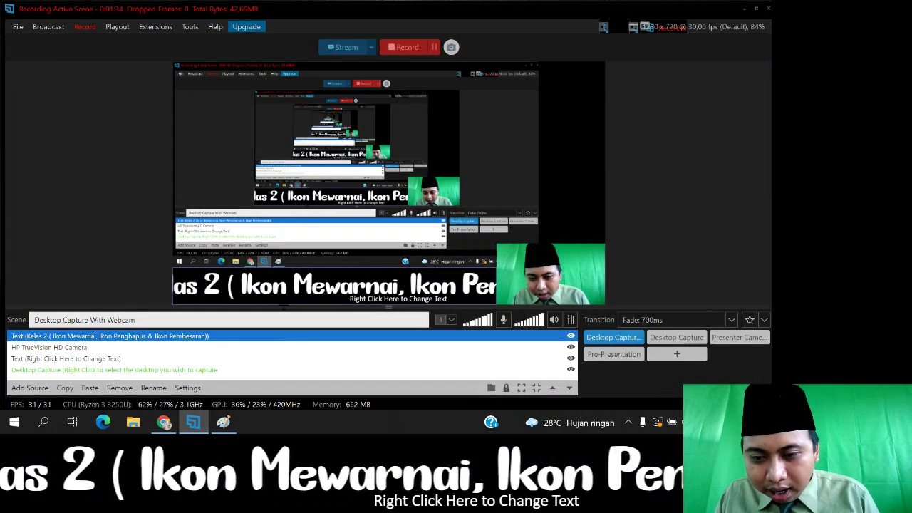
click(745, 12)
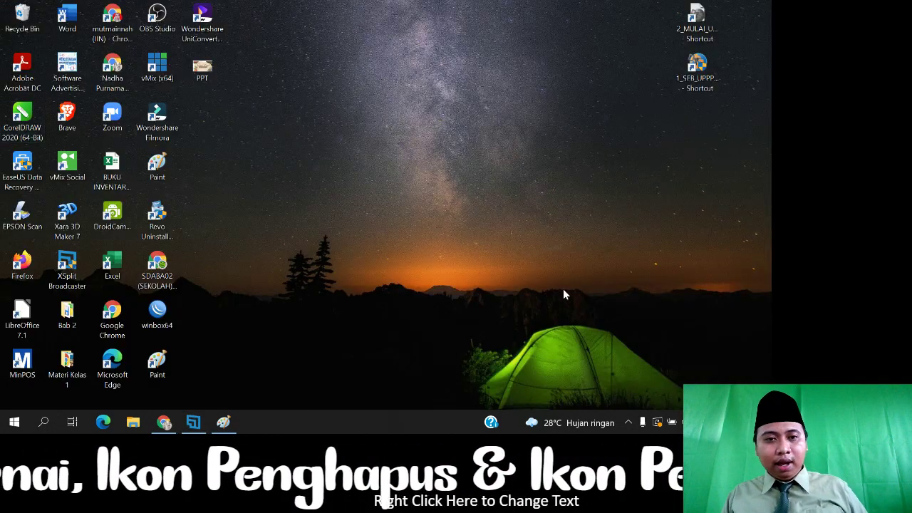
click(375, 197)
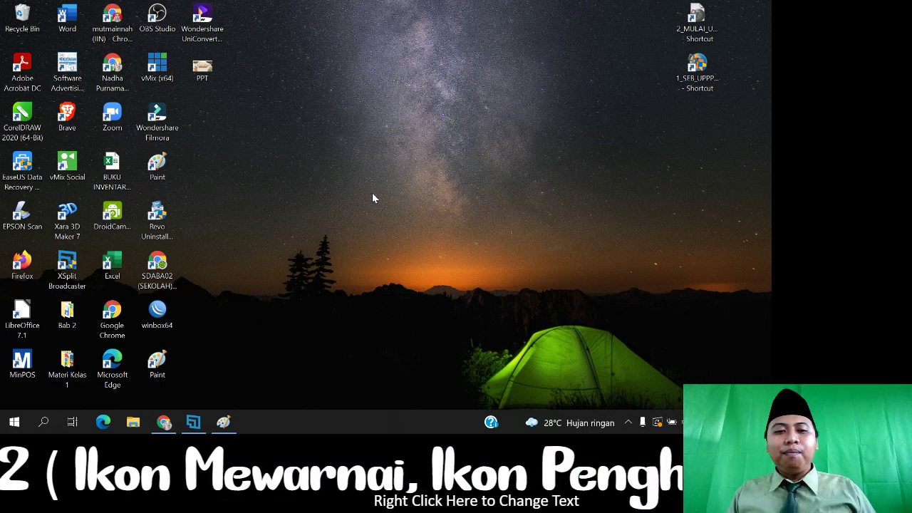
click(223, 422)
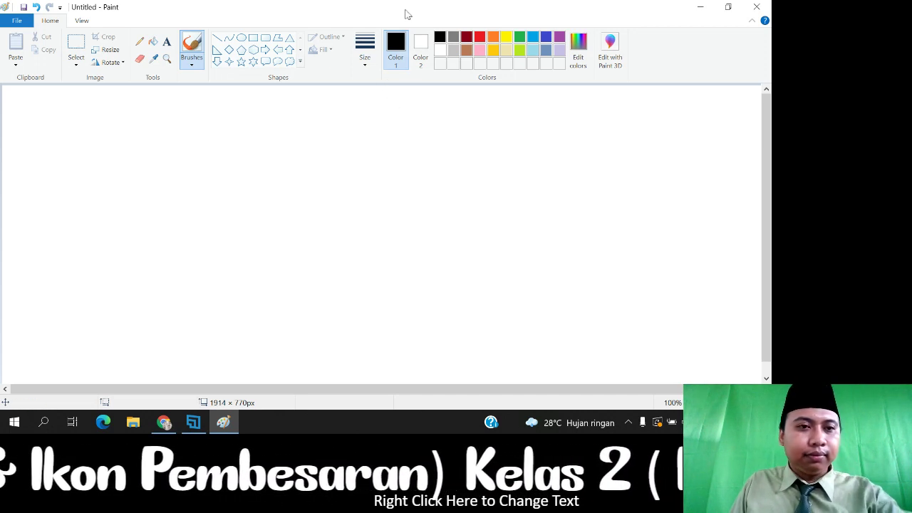
- Draw a black spiral with the standard Brush and a second one beside it with Calligraphy brush 1
click(191, 65)
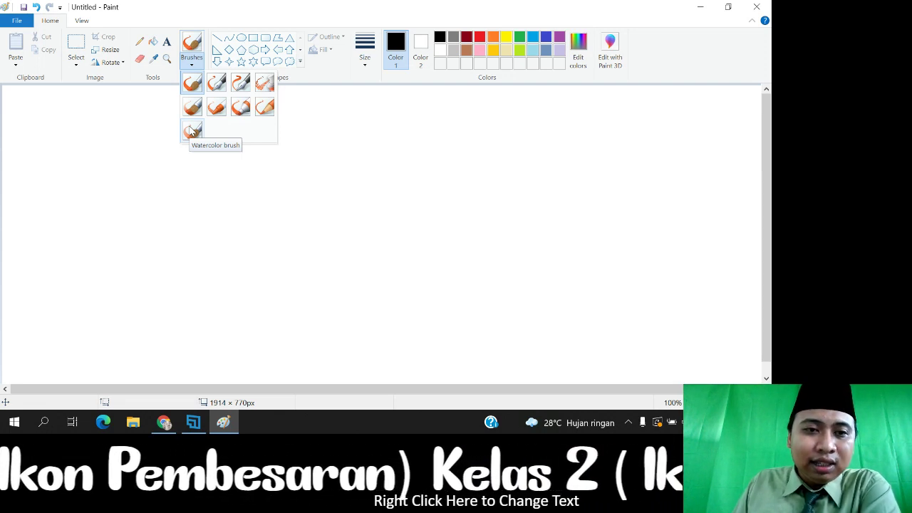
click(194, 85)
mouse_move(113, 180)
mouse_down()
mouse_move(89, 156)
mouse_move(112, 145)
mouse_move(138, 166)
mouse_move(139, 207)
mouse_move(82, 211)
mouse_move(53, 145)
mouse_move(109, 107)
mouse_move(173, 146)
mouse_move(184, 227)
mouse_move(140, 260)
mouse_move(84, 255)
mouse_move(38, 176)
mouse_up()
click(192, 63)
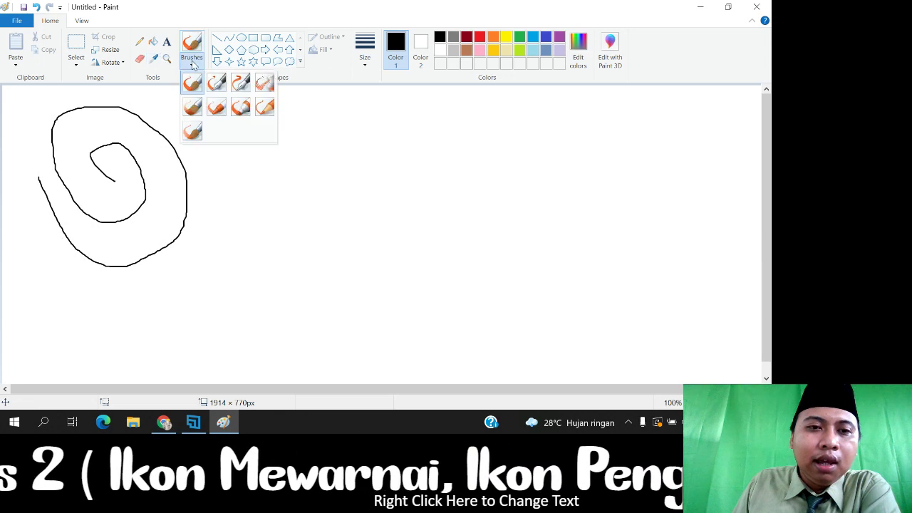
click(217, 86)
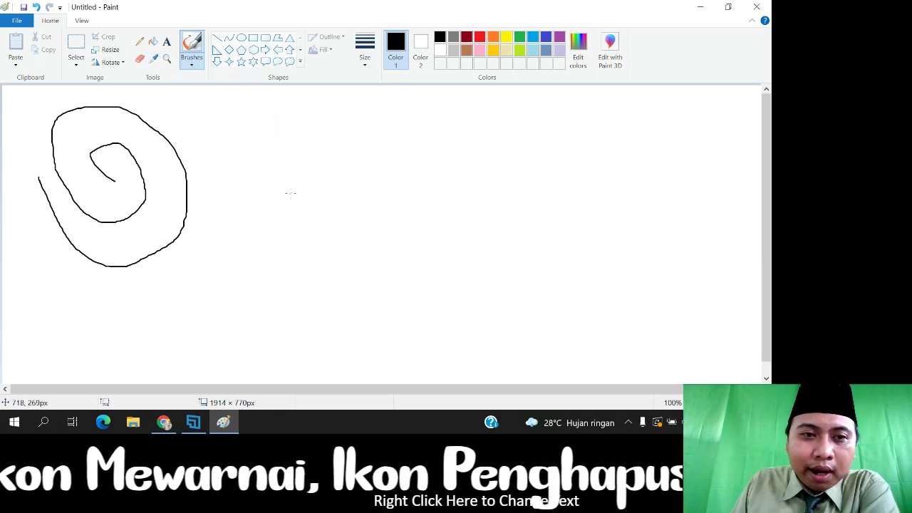
mouse_move(290, 193)
mouse_down()
mouse_move(249, 157)
mouse_move(285, 140)
mouse_move(305, 187)
mouse_move(298, 215)
mouse_move(247, 216)
mouse_move(226, 149)
mouse_move(283, 112)
mouse_move(326, 151)
mouse_move(325, 198)
mouse_up()
- Add a small black spiral with Calligraphy brush 2 and a speckled one beside it with the Airbrush
click(192, 63)
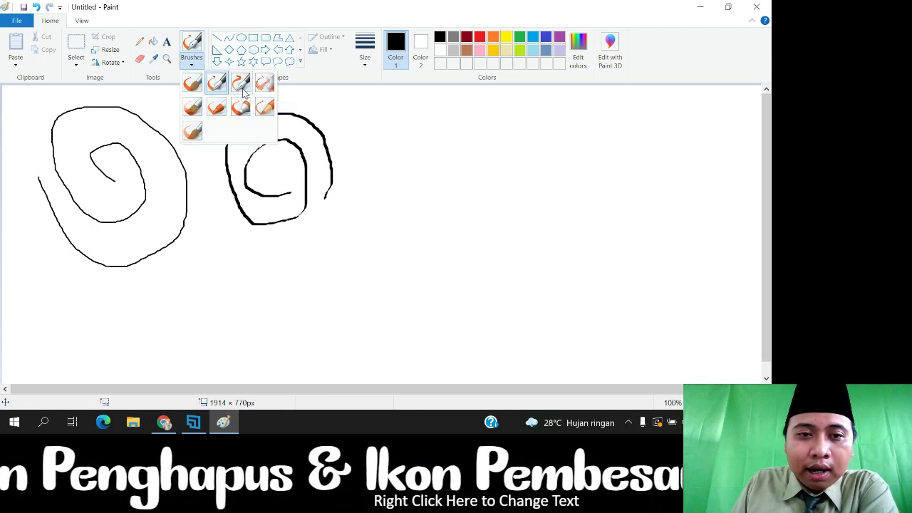
click(241, 84)
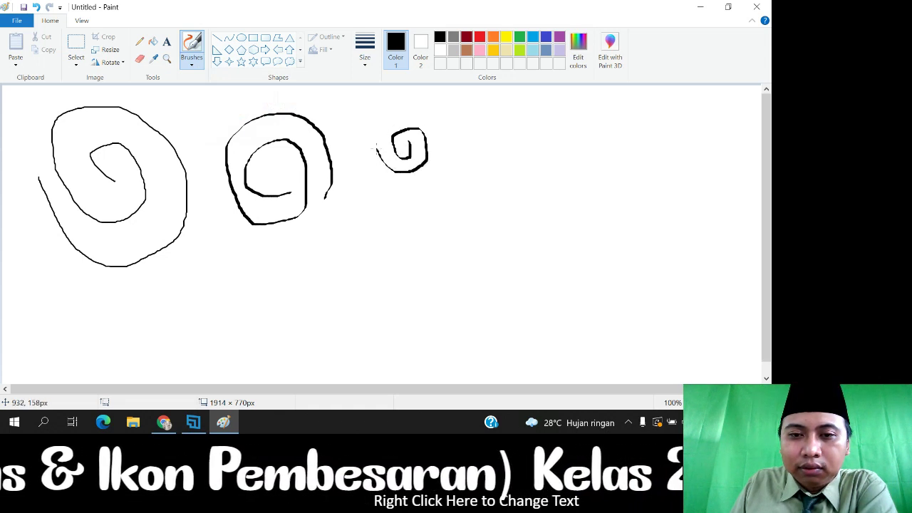
click(191, 65)
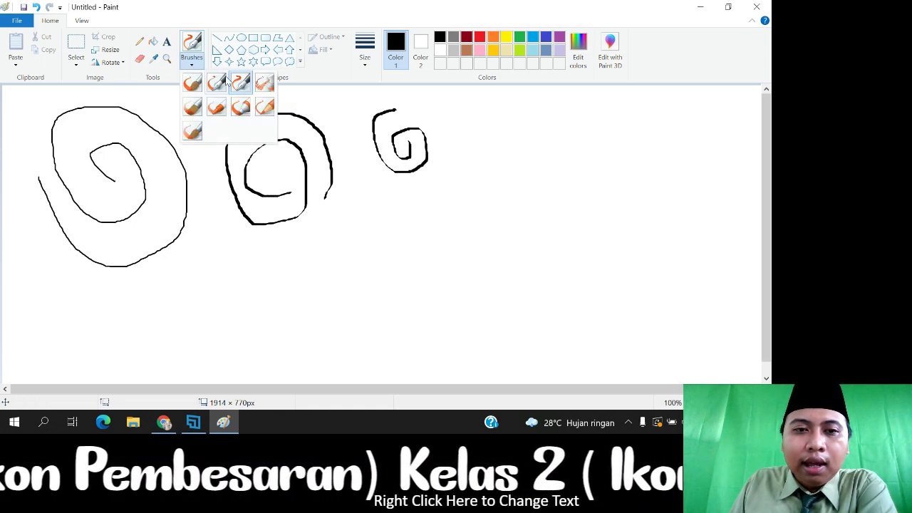
click(263, 84)
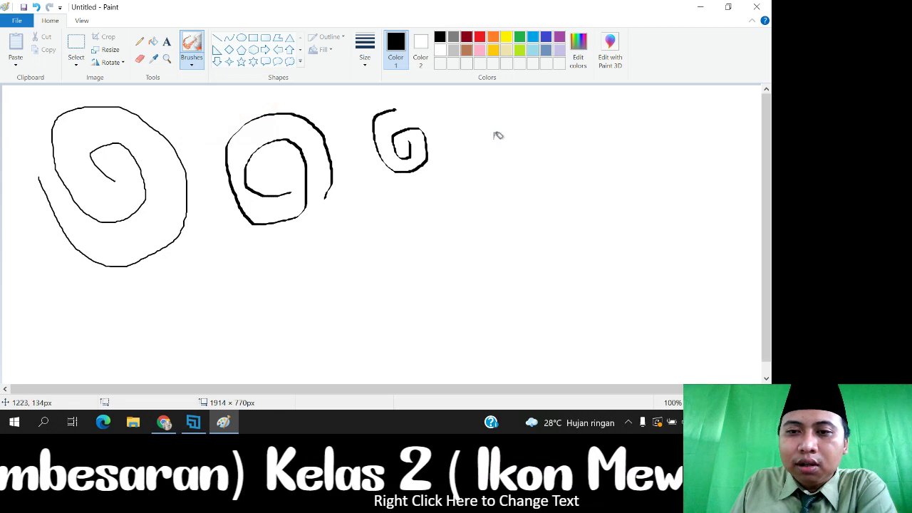
mouse_move(495, 137)
mouse_down()
mouse_move(504, 117)
mouse_move(509, 151)
mouse_move(486, 150)
mouse_move(471, 112)
mouse_move(495, 97)
mouse_move(531, 131)
mouse_move(507, 177)
mouse_move(456, 114)
mouse_up()
- Draw a thick black spiral with the Oil brush in the upper row and a Crayon spiral below the first spiral
click(191, 61)
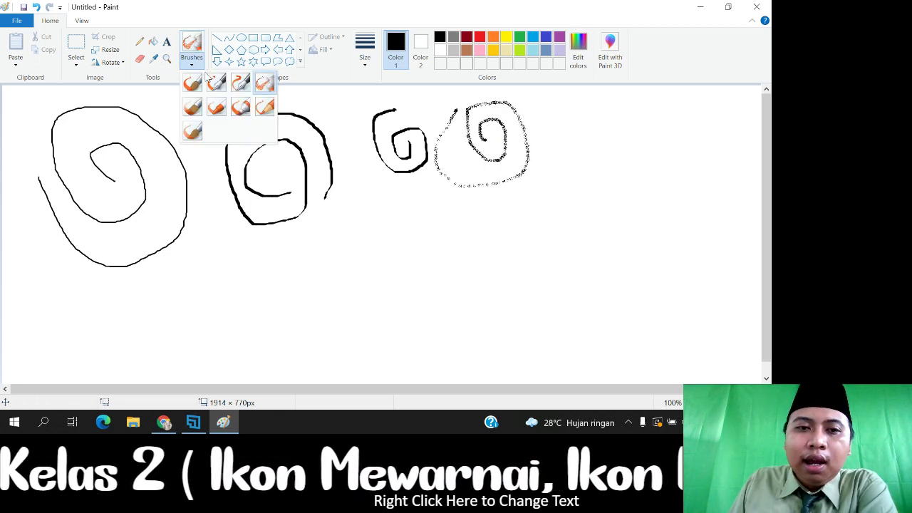
click(193, 107)
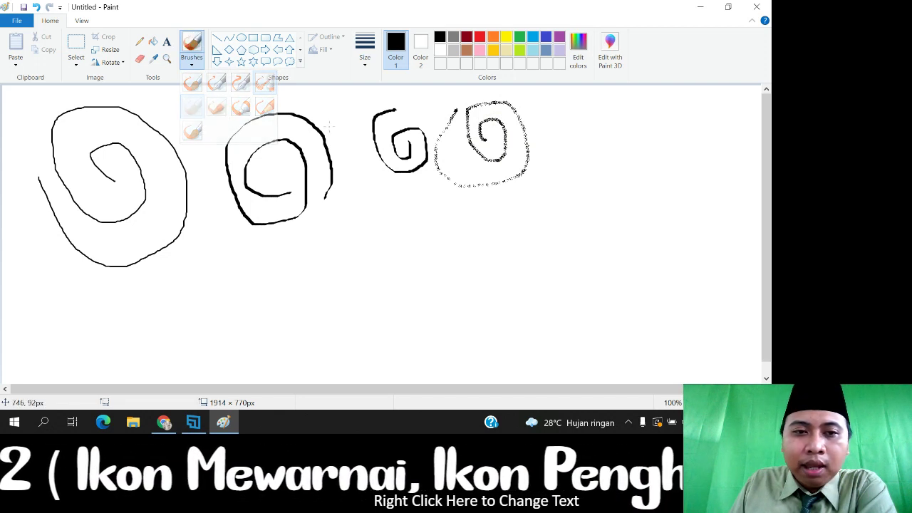
mouse_move(616, 179)
mouse_down()
mouse_move(589, 120)
mouse_move(633, 126)
mouse_move(650, 184)
mouse_move(621, 206)
mouse_move(569, 146)
mouse_move(561, 97)
mouse_move(670, 115)
mouse_up()
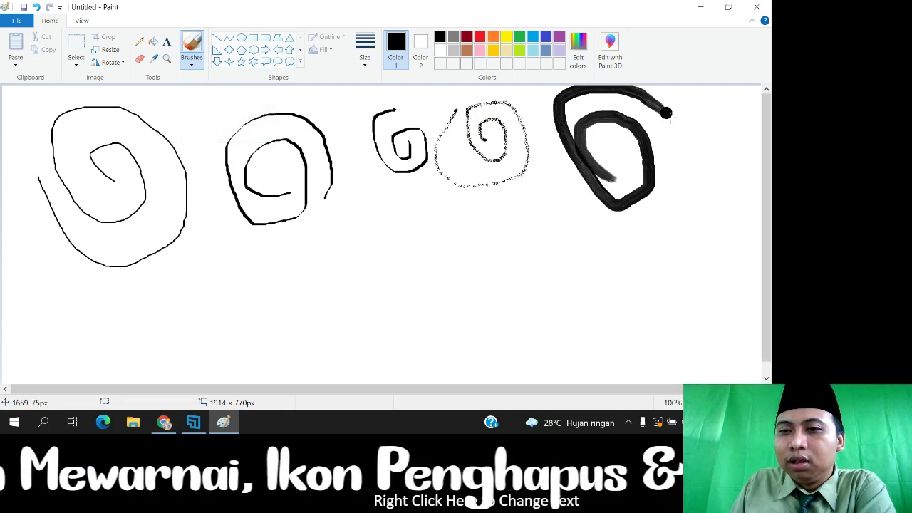
click(191, 61)
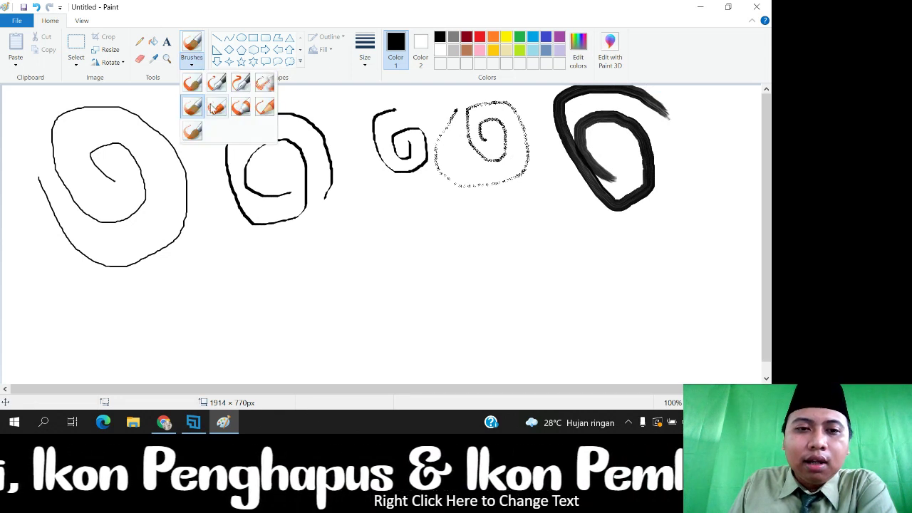
click(215, 107)
mouse_move(165, 330)
mouse_down()
mouse_move(150, 313)
mouse_move(189, 323)
mouse_move(159, 357)
mouse_move(143, 295)
mouse_move(196, 283)
mouse_move(202, 355)
mouse_move(138, 366)
mouse_move(119, 283)
mouse_up()
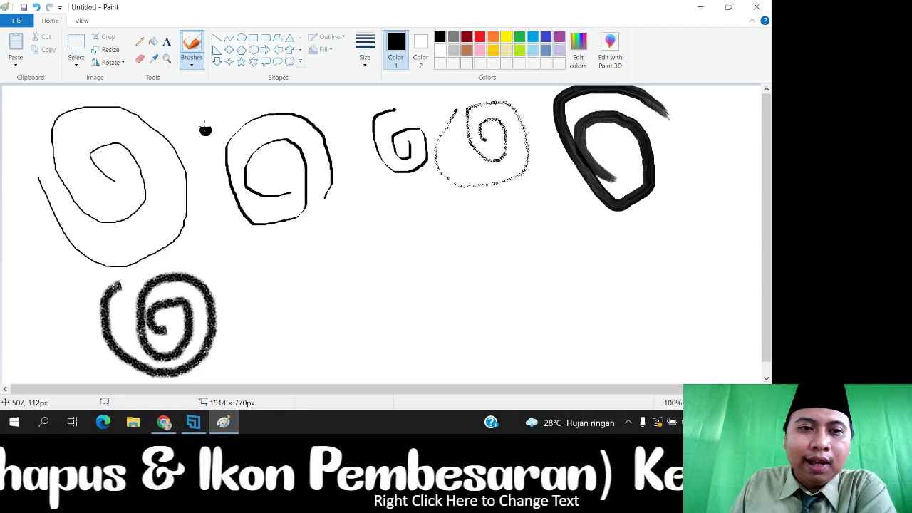
- Draw a Marker spiral beside the crayon one, followed by a large thin spiral with the Natural pencil
click(194, 60)
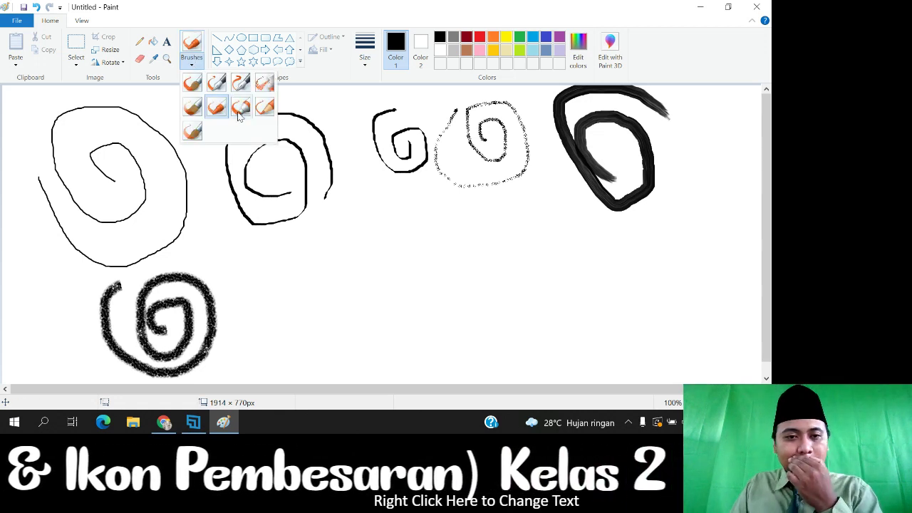
click(240, 108)
mouse_move(304, 303)
mouse_down()
mouse_move(287, 263)
mouse_move(317, 274)
mouse_move(326, 317)
mouse_move(249, 341)
mouse_move(239, 266)
mouse_move(299, 248)
mouse_move(345, 285)
mouse_move(349, 326)
mouse_move(296, 345)
mouse_move(245, 288)
mouse_up()
click(191, 60)
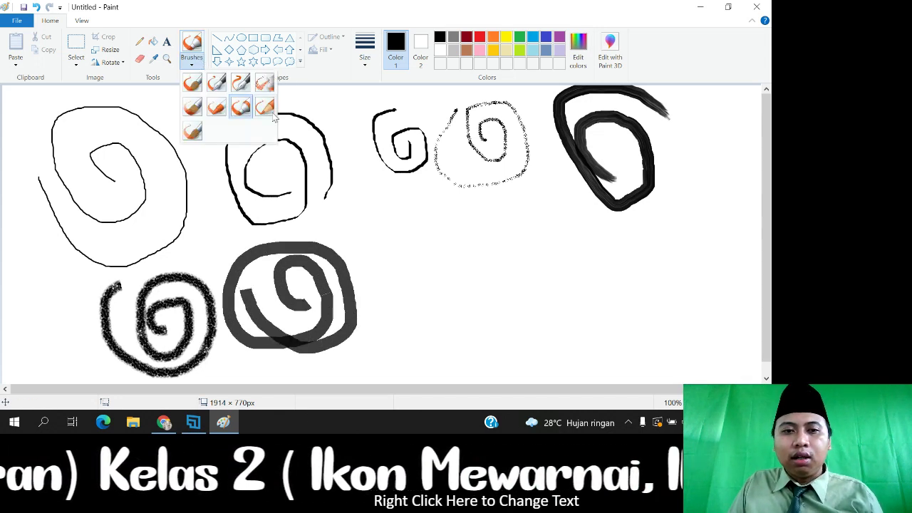
click(269, 112)
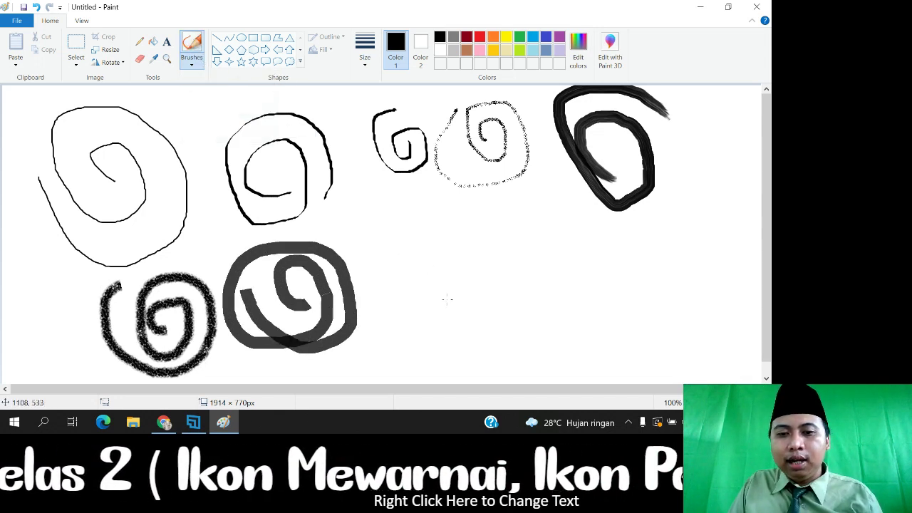
mouse_move(447, 300)
mouse_down()
mouse_move(421, 233)
mouse_move(470, 251)
mouse_move(496, 333)
mouse_move(421, 319)
mouse_move(381, 204)
mouse_move(480, 210)
mouse_move(541, 335)
mouse_move(424, 352)
mouse_up()
- Draw a spiral with the Watercolor brush in the empty area below the oil brush spiral
click(191, 61)
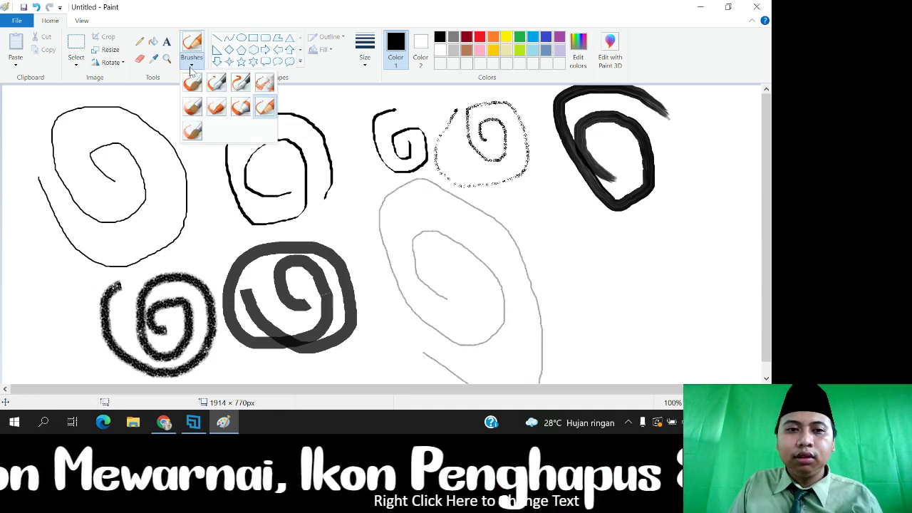
click(194, 135)
mouse_move(702, 299)
mouse_down()
mouse_move(677, 295)
mouse_move(705, 295)
mouse_move(663, 274)
mouse_move(711, 320)
mouse_move(613, 279)
mouse_up()
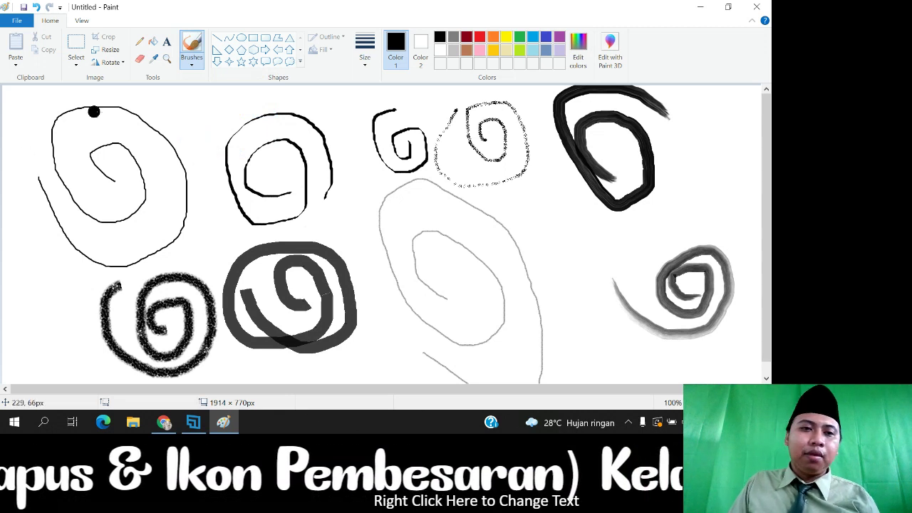
- Set Color 1 to yellow and draw an Airbrush spiral between the oil brush and natural pencil spirals
click(190, 64)
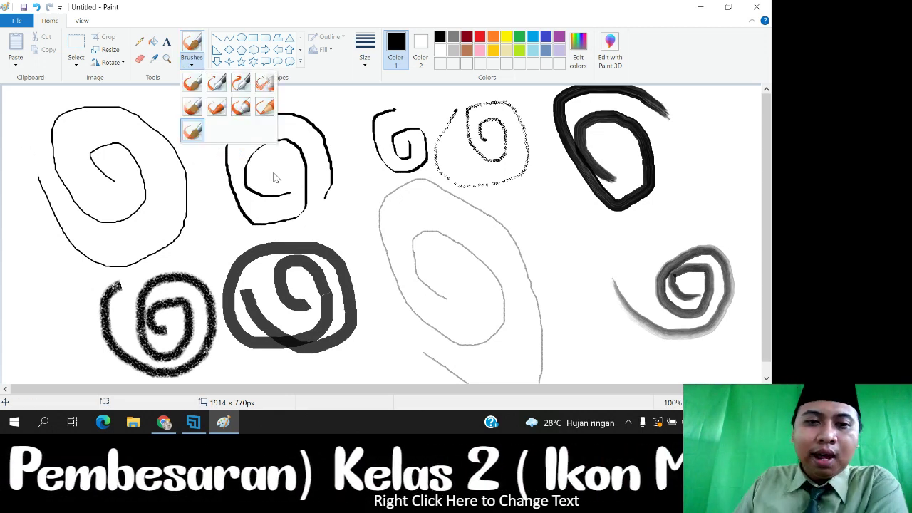
click(193, 107)
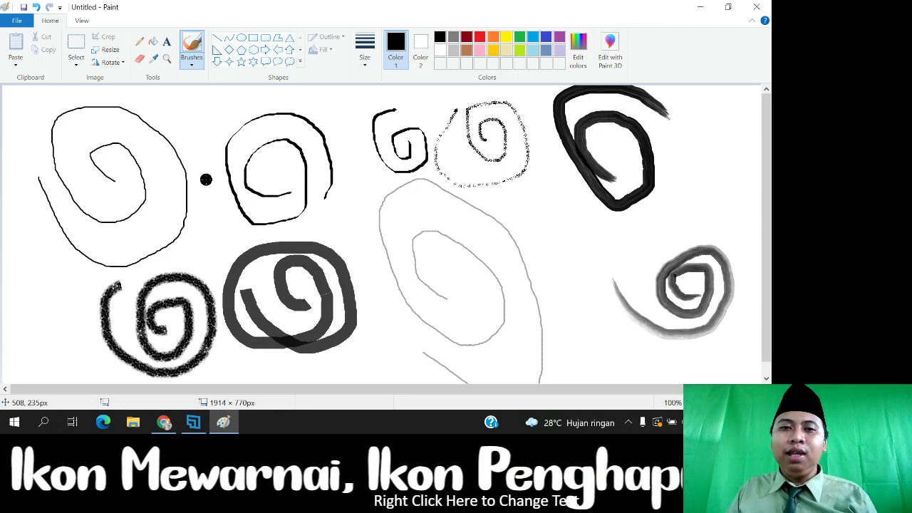
click(197, 62)
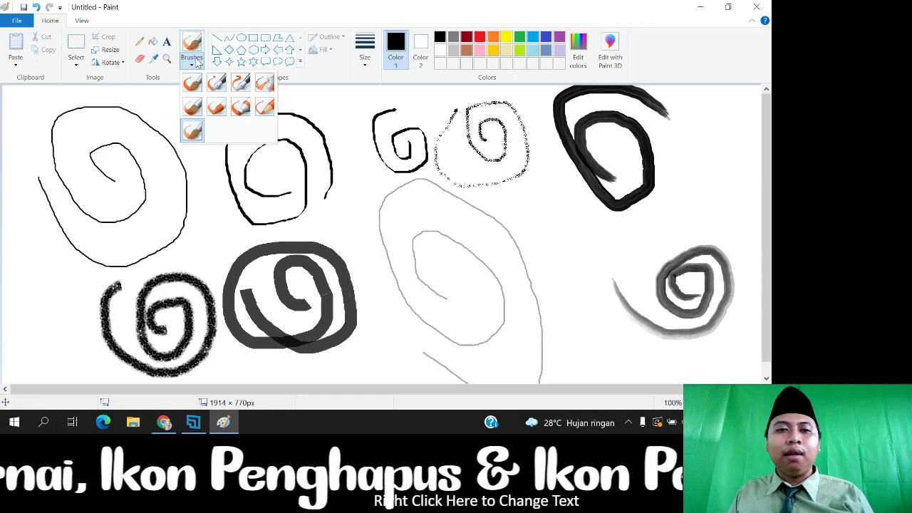
click(266, 87)
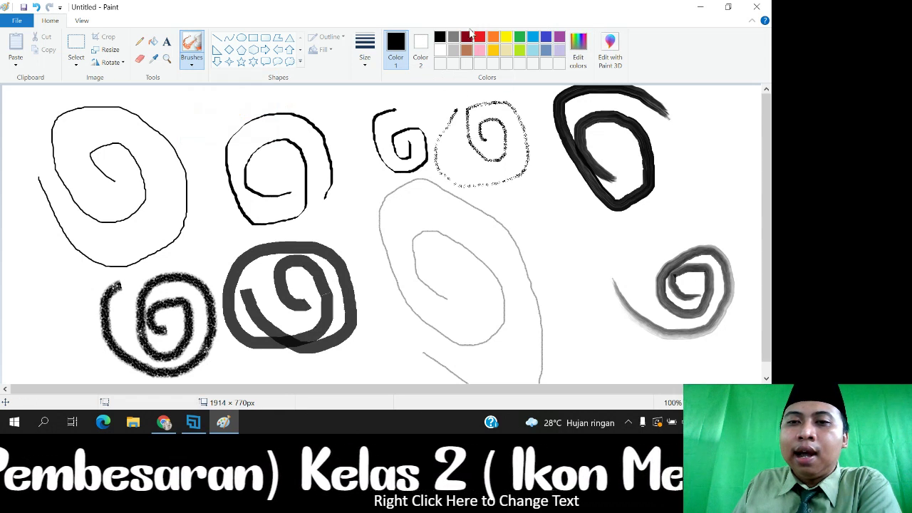
click(505, 39)
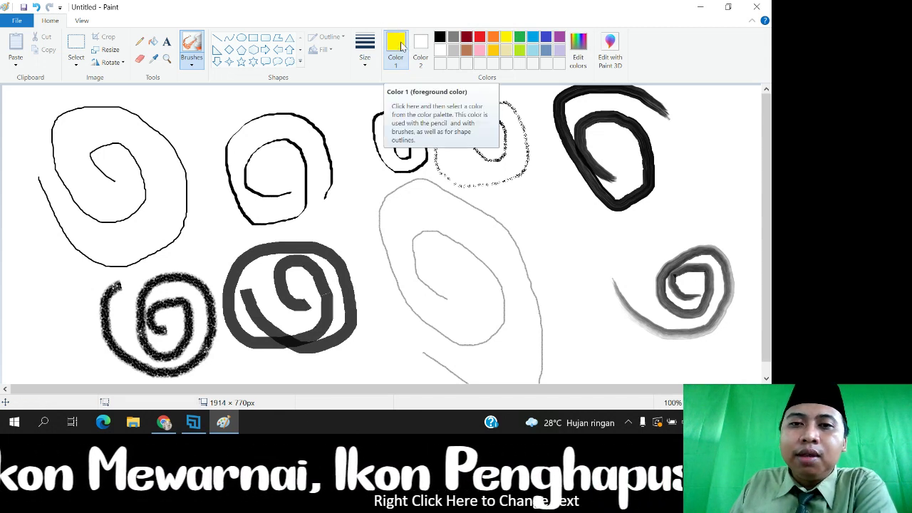
mouse_move(561, 222)
mouse_down()
mouse_move(545, 197)
mouse_move(577, 189)
mouse_move(590, 220)
mouse_move(577, 243)
mouse_move(547, 245)
mouse_move(531, 222)
mouse_move(539, 186)
mouse_move(583, 196)
mouse_move(594, 228)
mouse_move(581, 261)
mouse_up()
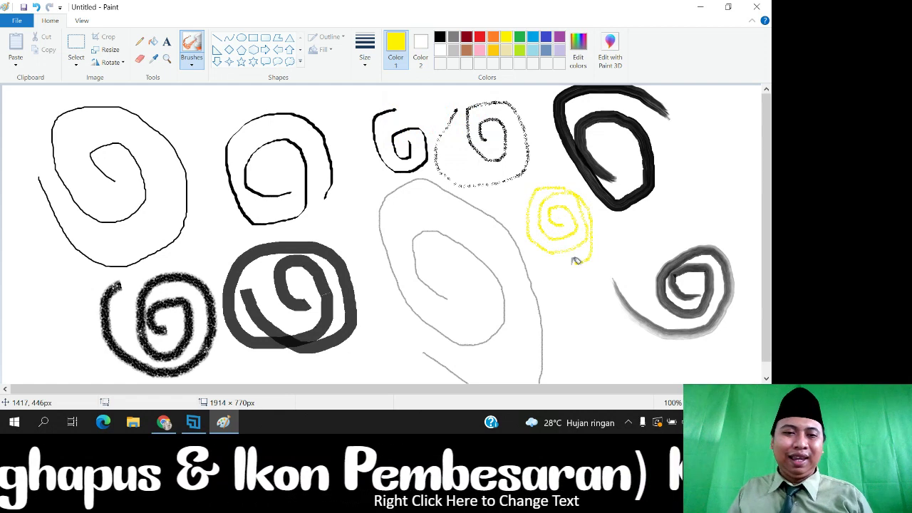
- Open Windows search, dismiss the Microsoft Edge suggestion and restrict the search to documents
click(43, 424)
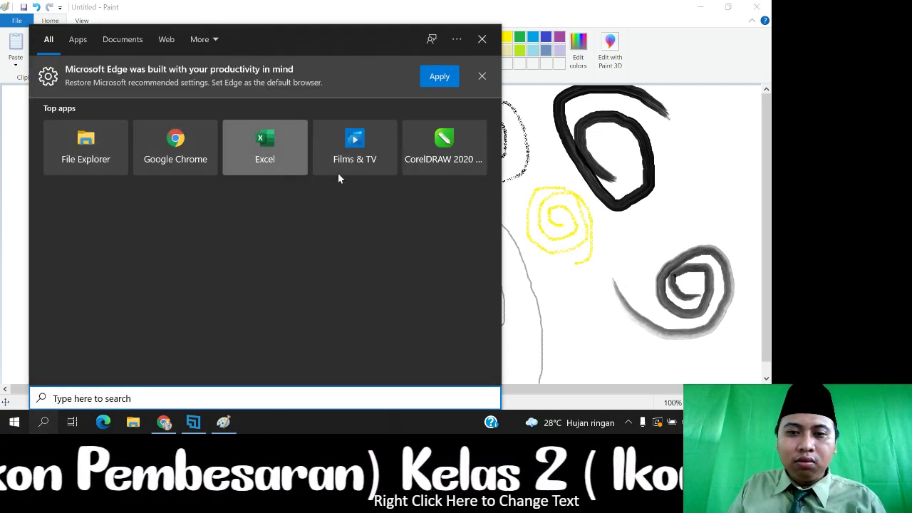
click(483, 77)
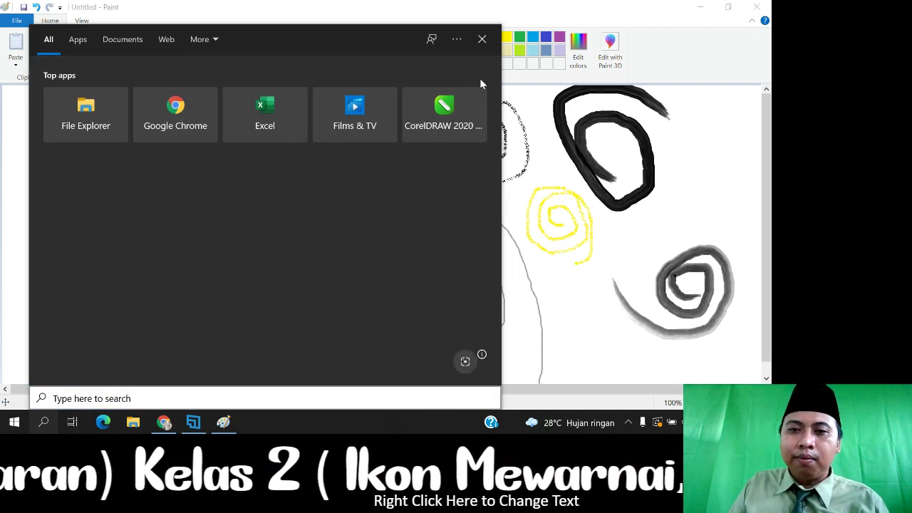
click(78, 41)
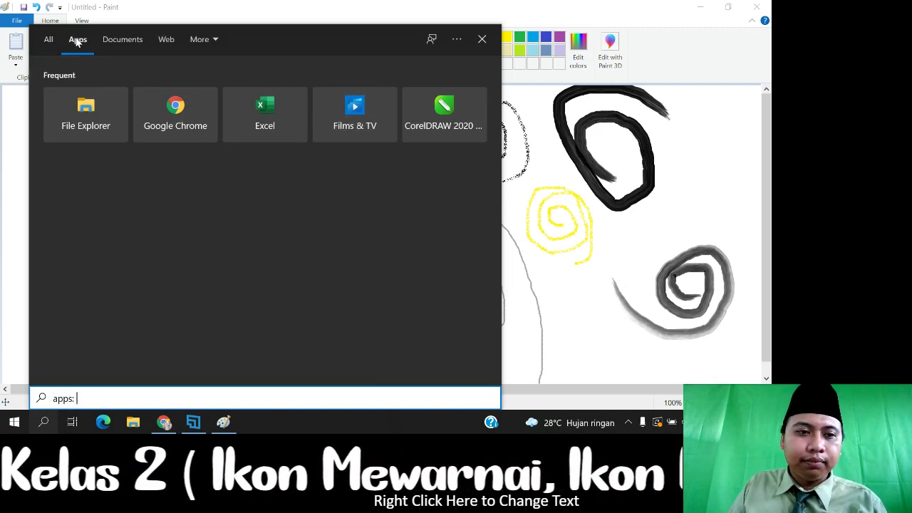
click(118, 39)
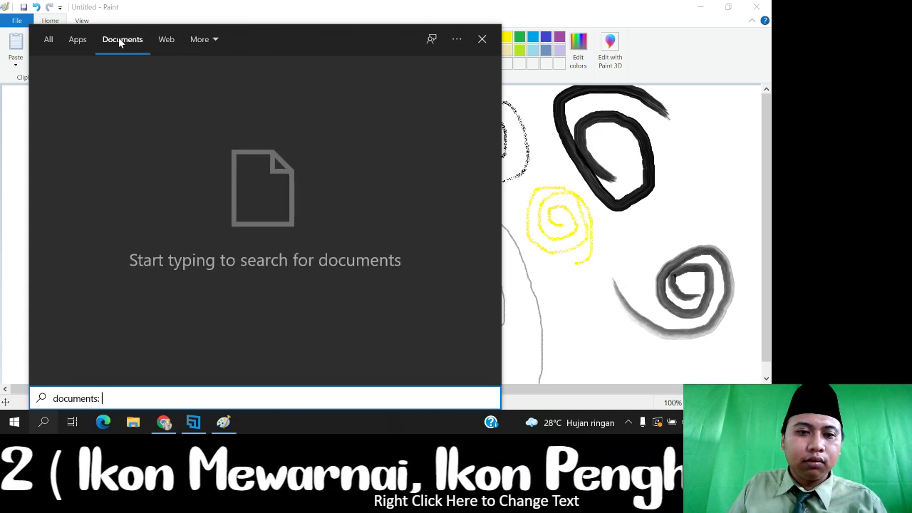